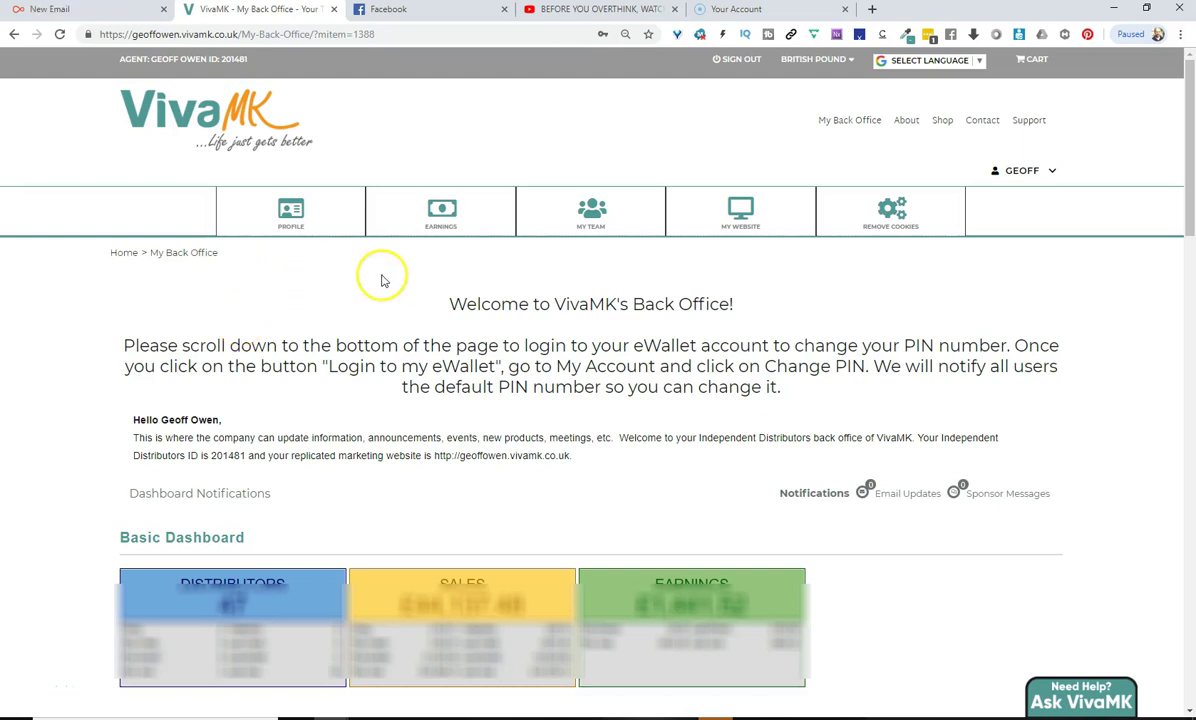
- Open the Team Member Report from the My Team menu in VivaMK Back Office
{"action": "mouse_move", "coordinate": [486, 231]}
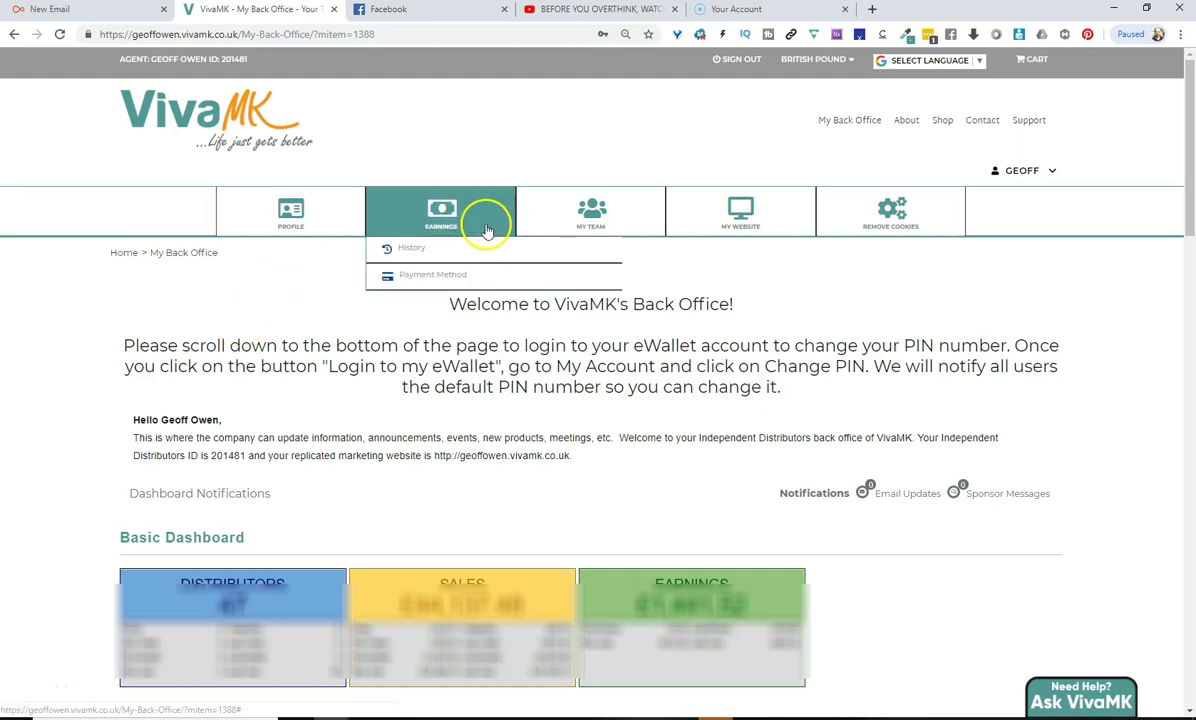
{"action": "left_click", "coordinate": [593, 147]}
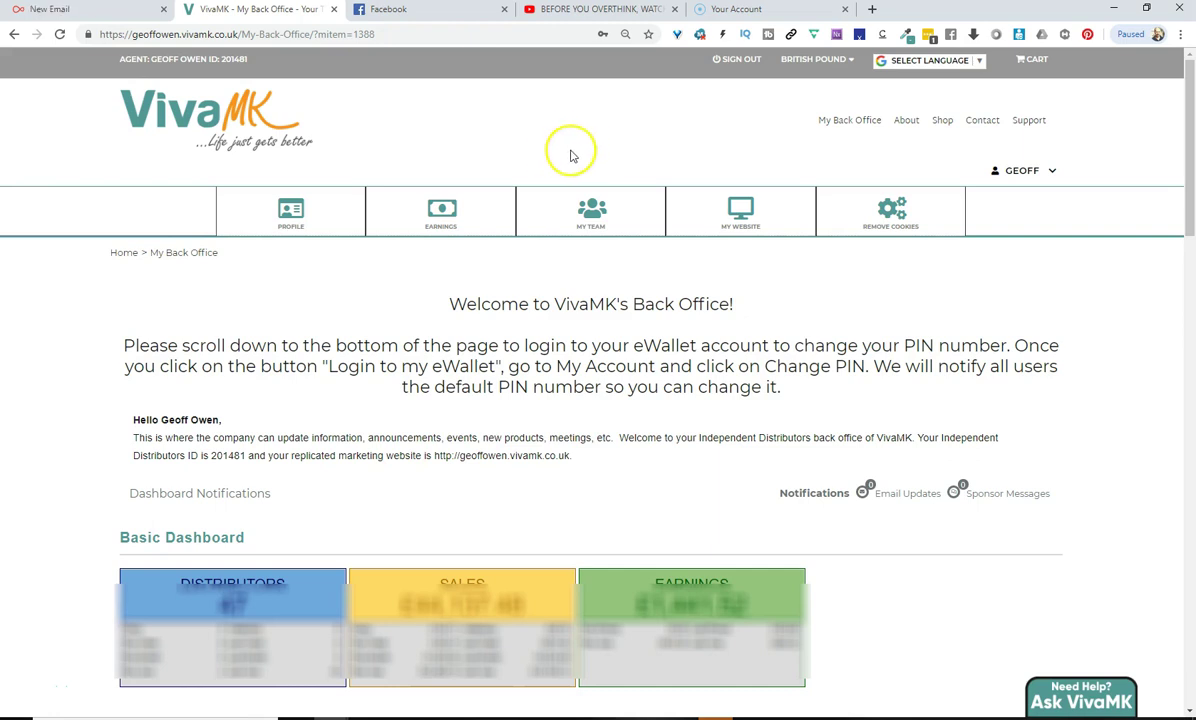
{"action": "mouse_move", "coordinate": [503, 260]}
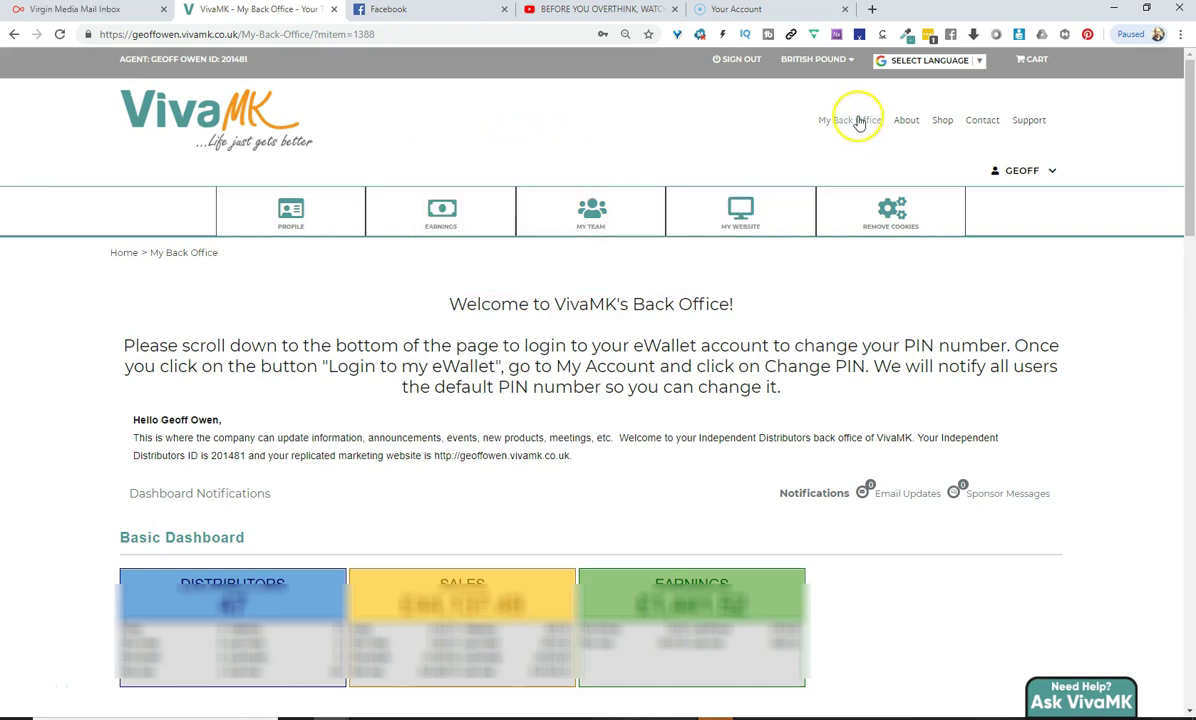
{"action": "mouse_move", "coordinate": [600, 213]}
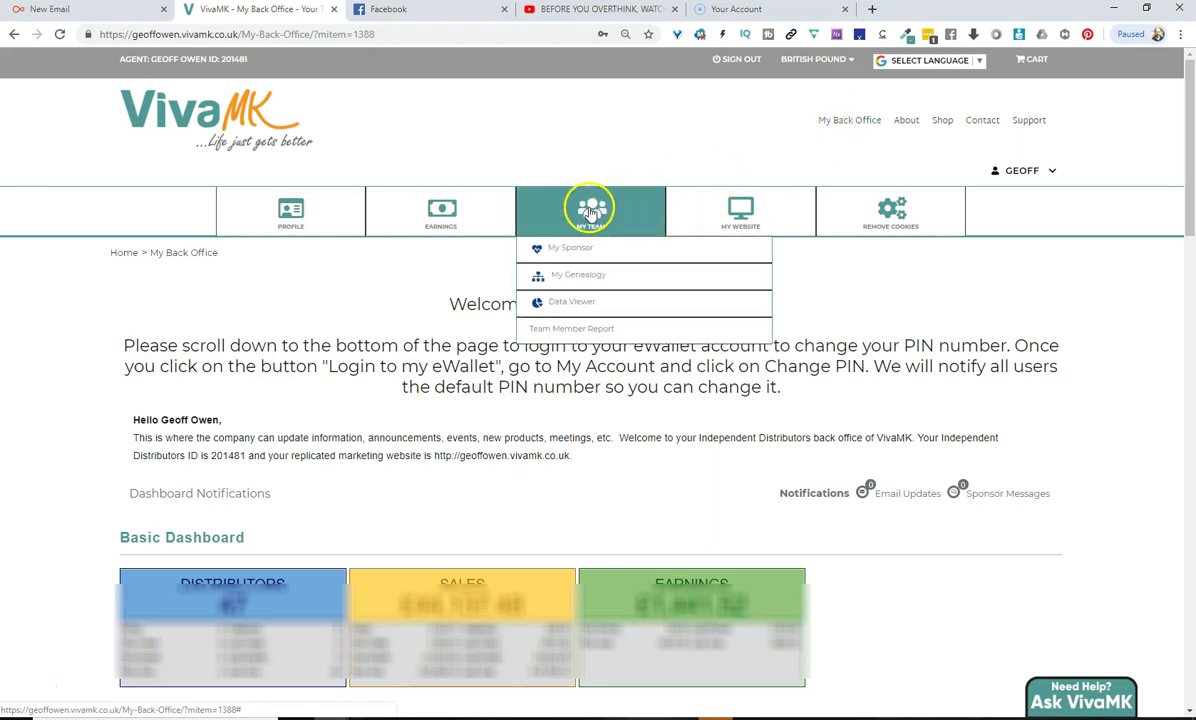
{"action": "left_click", "coordinate": [569, 333]}
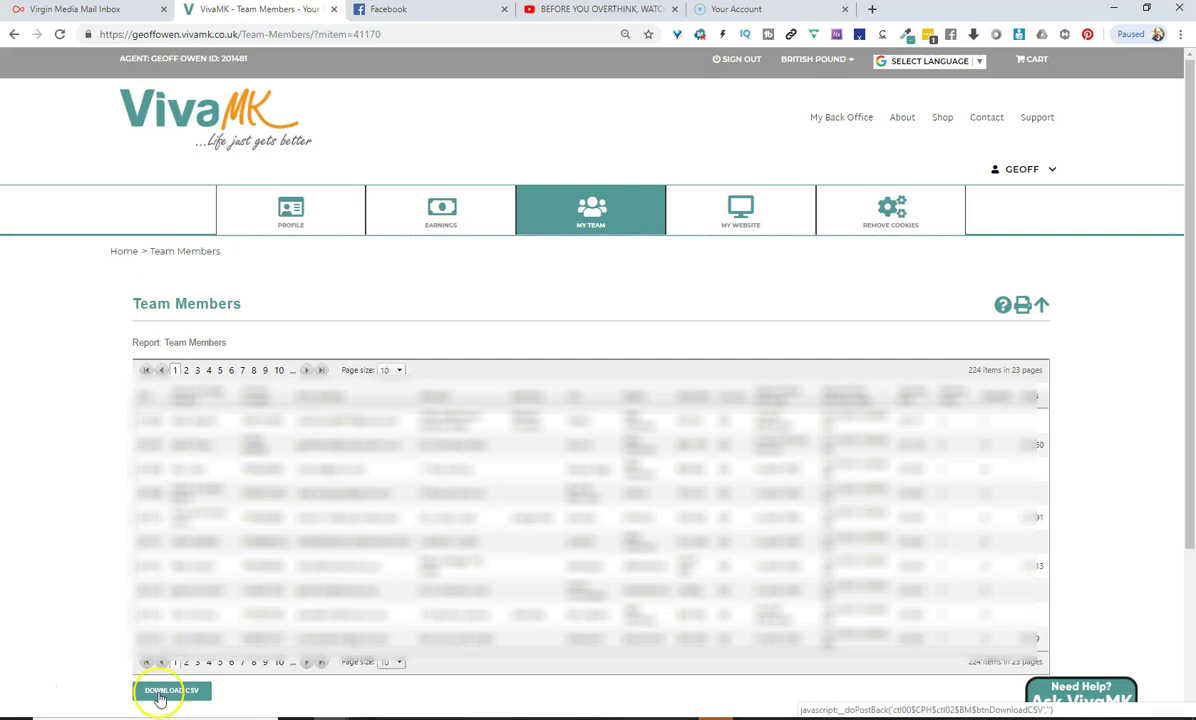
- Download the Team Members report as a CSV to Downloads and open the downloaded file
{"action": "left_click", "coordinate": [160, 696]}
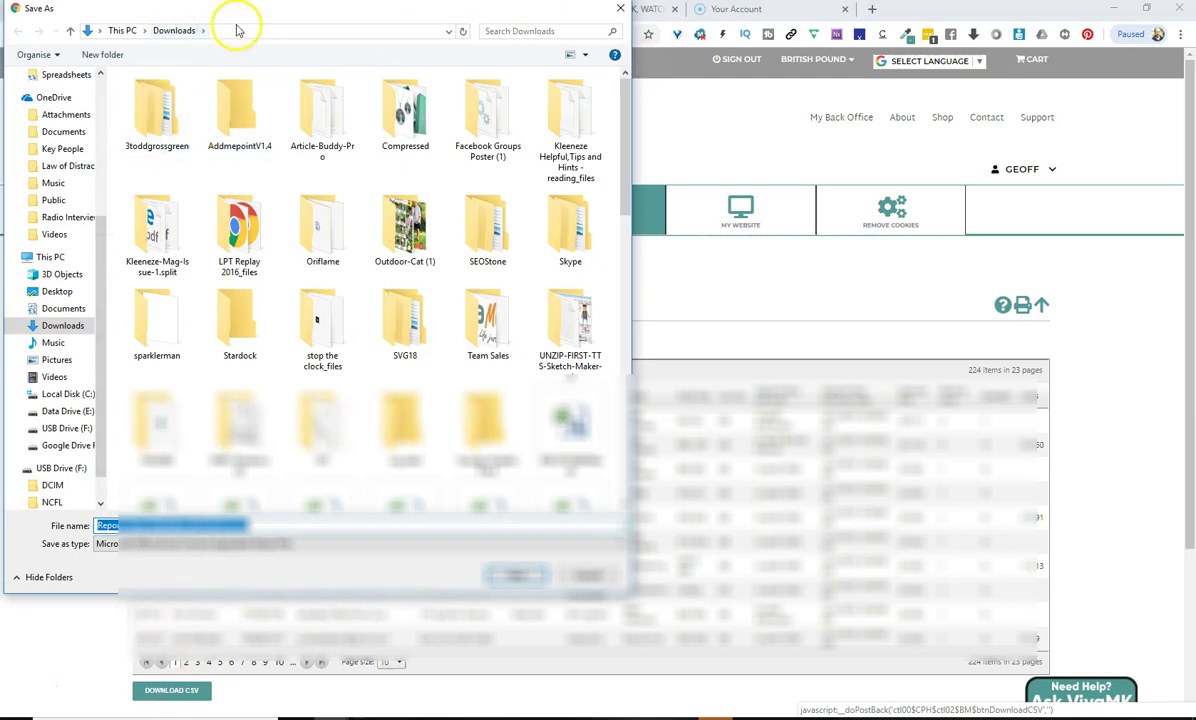
{"action": "left_click", "coordinate": [516, 576]}
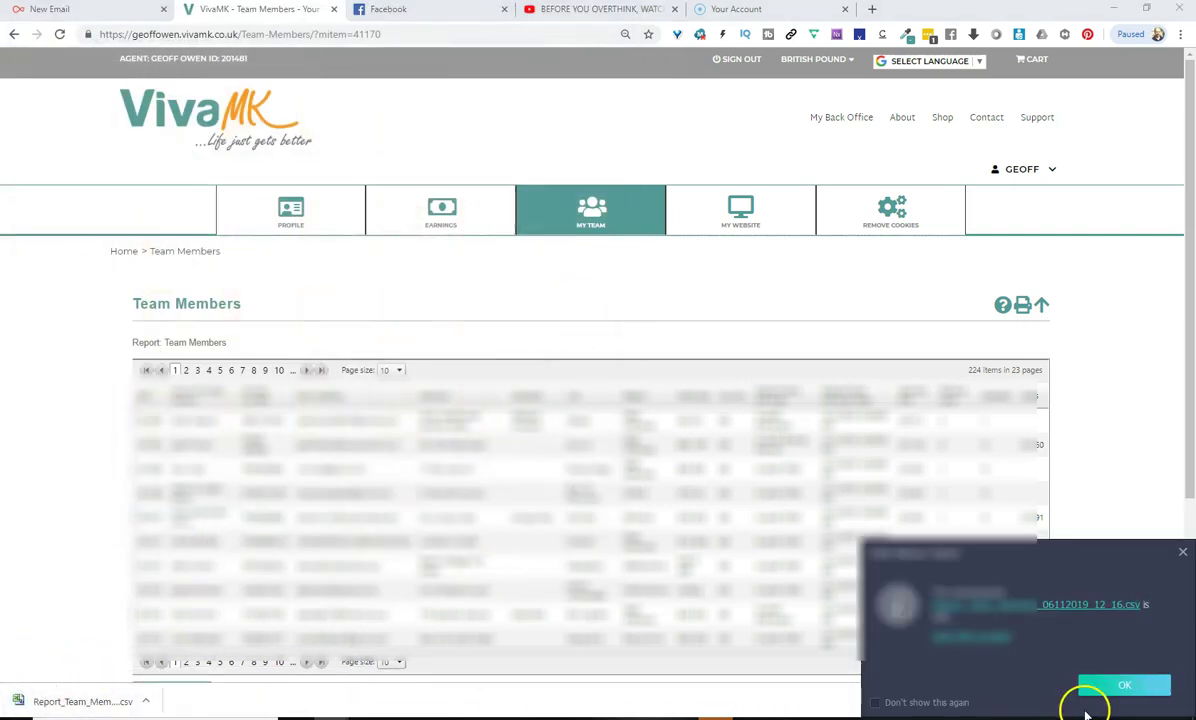
{"action": "left_click", "coordinate": [1118, 686]}
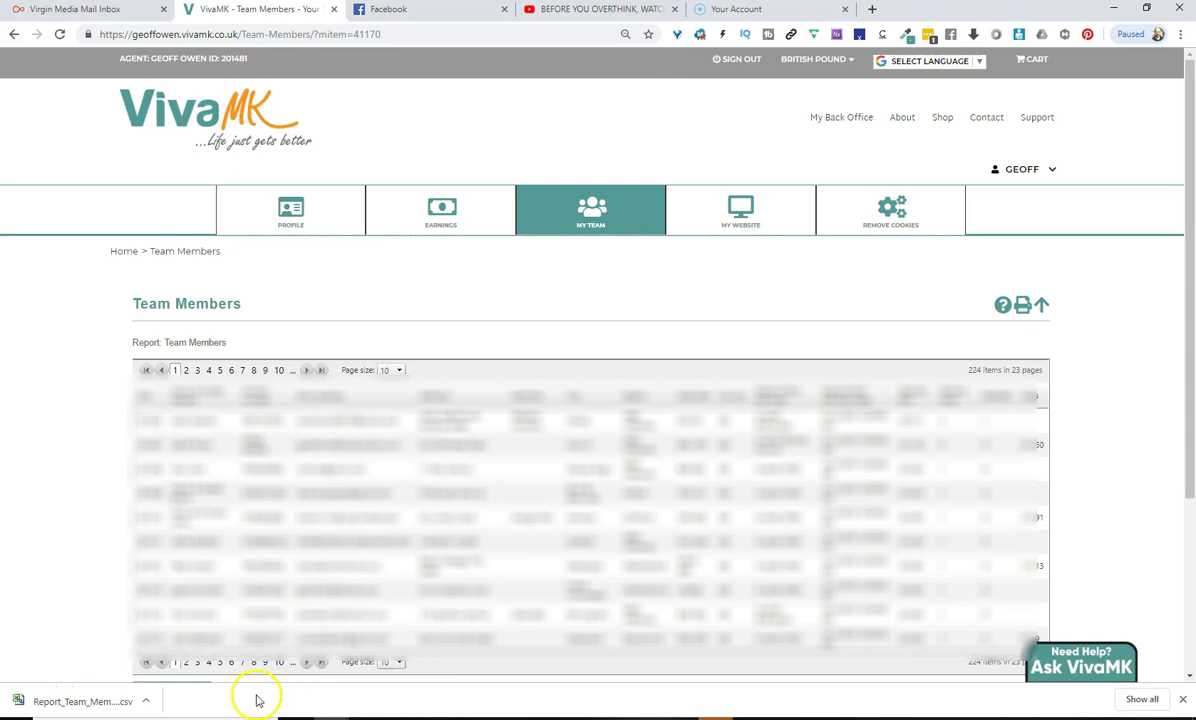
{"action": "left_click", "coordinate": [86, 706]}
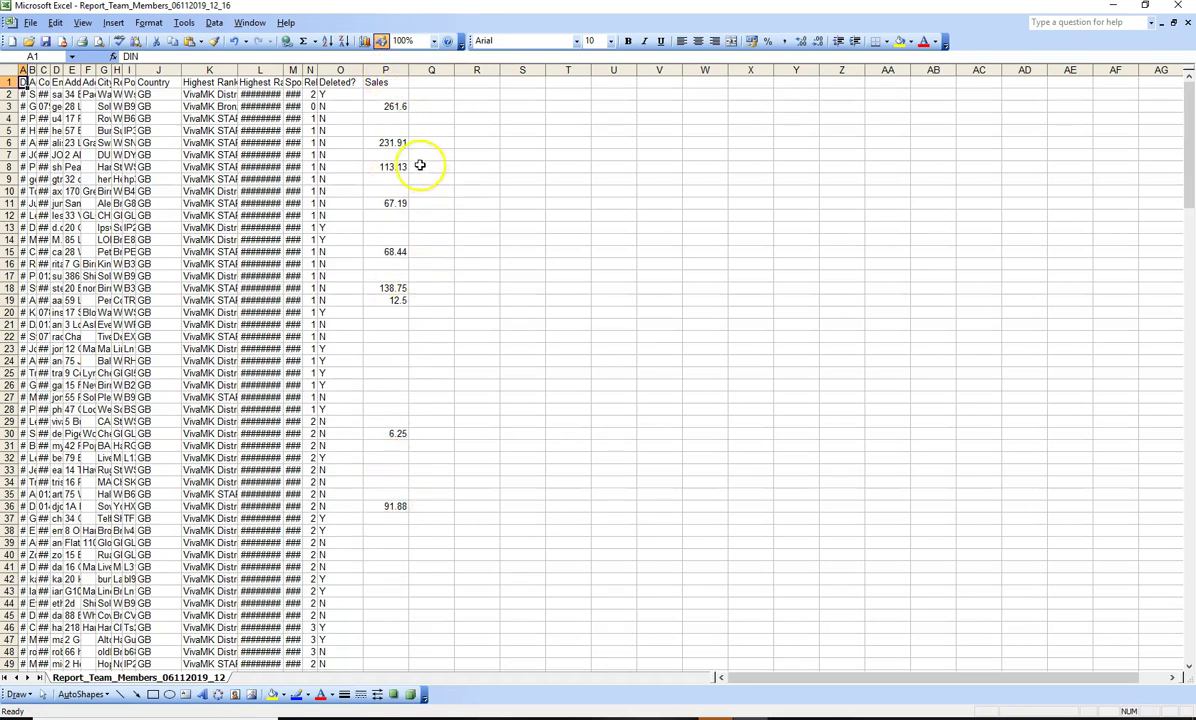
- Inspect the Sales figures in column P, such as 261.6
{"action": "left_click", "coordinate": [396, 106]}
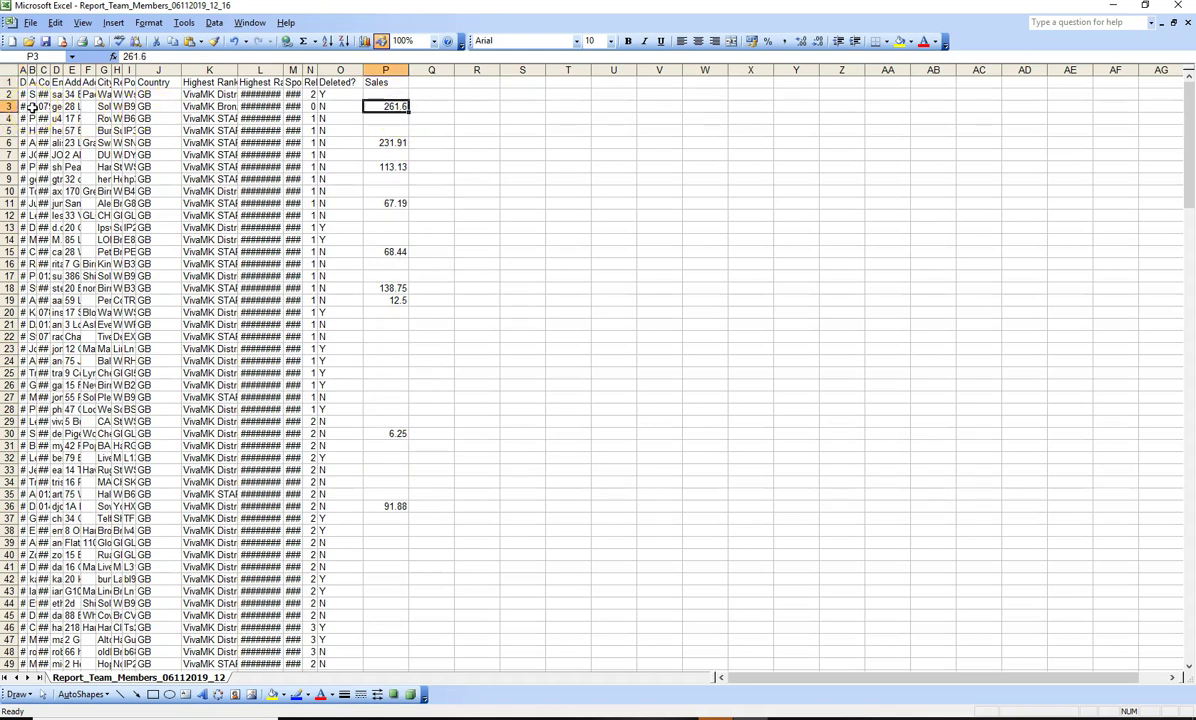
{"action": "left_click", "coordinate": [470, 125]}
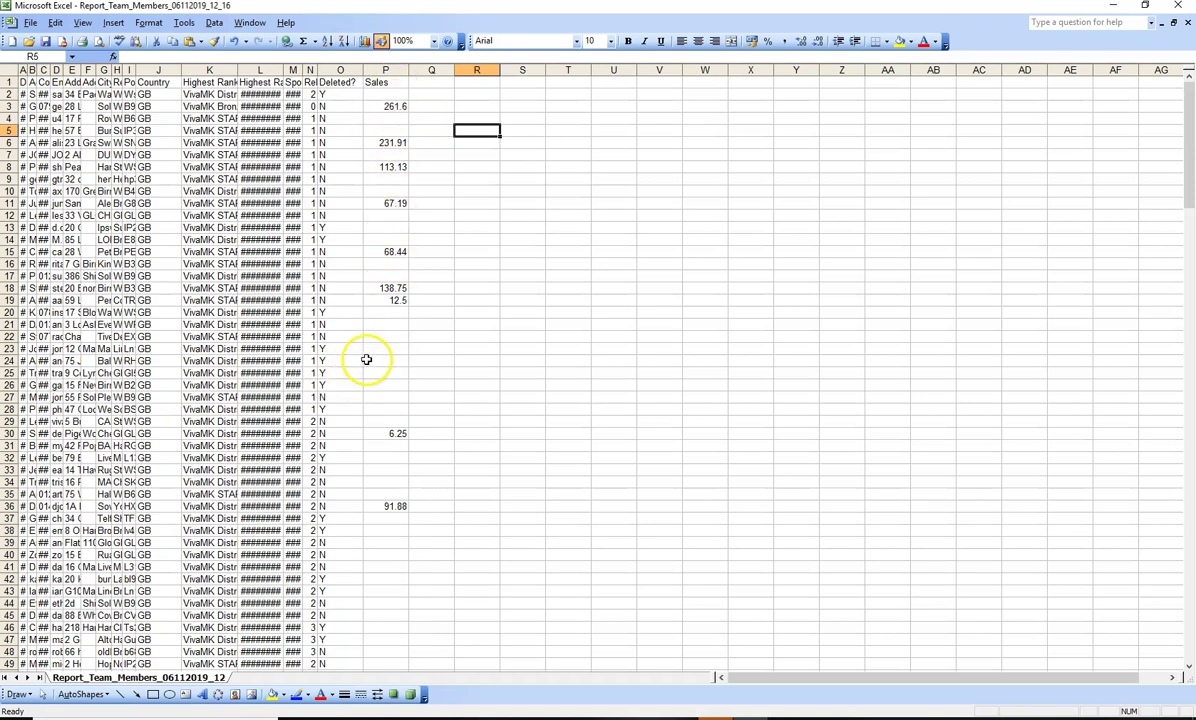
- Sort the rows by the Sales column P ascending, from 6.25 up to 261.6
{"action": "left_click", "coordinate": [385, 82]}
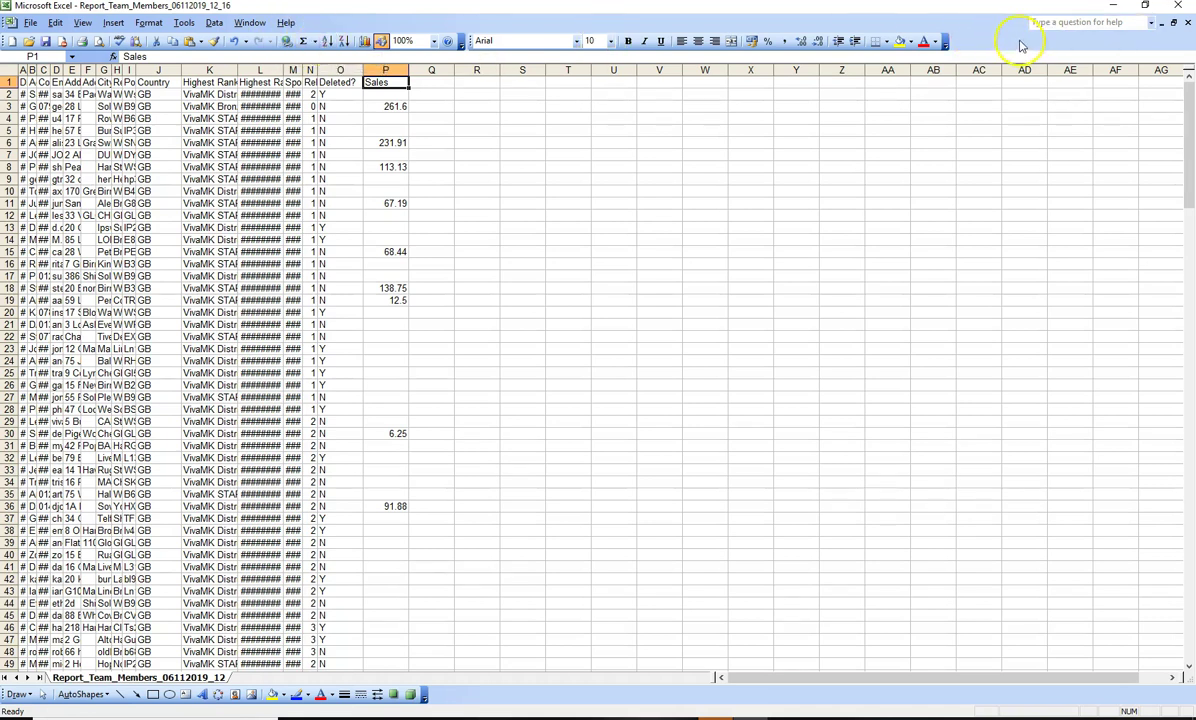
{"action": "left_click", "coordinate": [327, 42]}
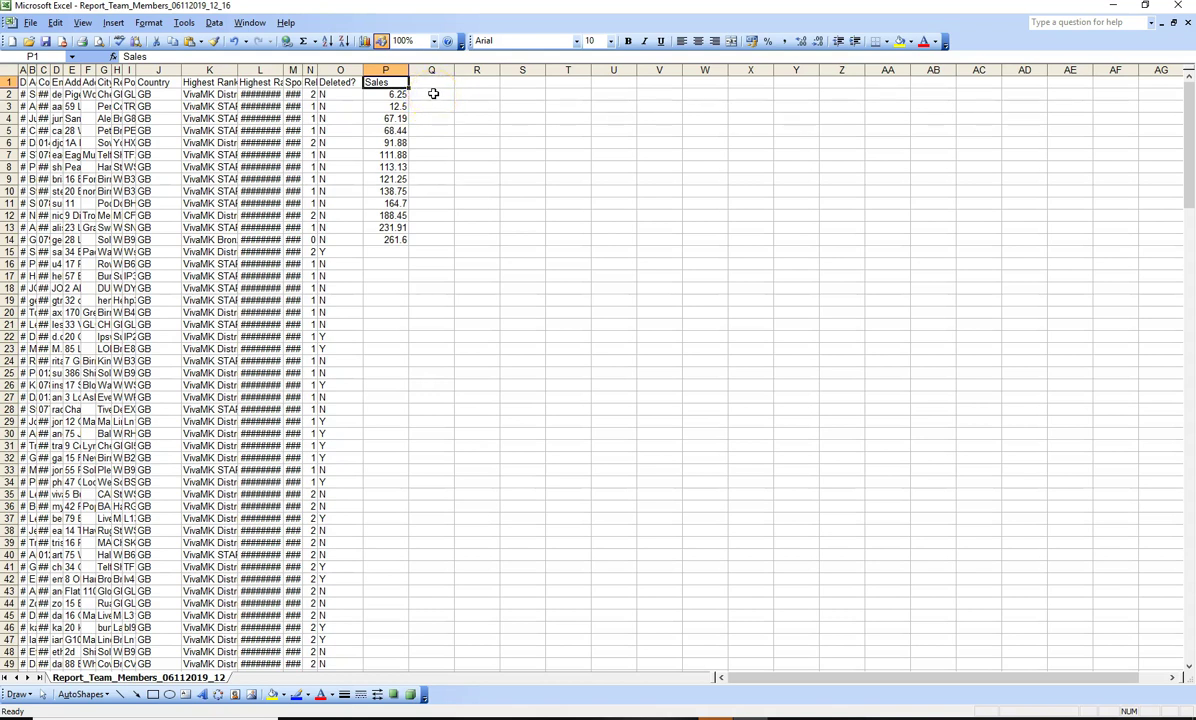
- With Q2 selected, copy the formula =((P2*1.2)/75)*100 from the Team Report Calculator note
{"action": "left_click", "coordinate": [433, 93]}
{"action": "mouse_move", "coordinate": [645, 716]}
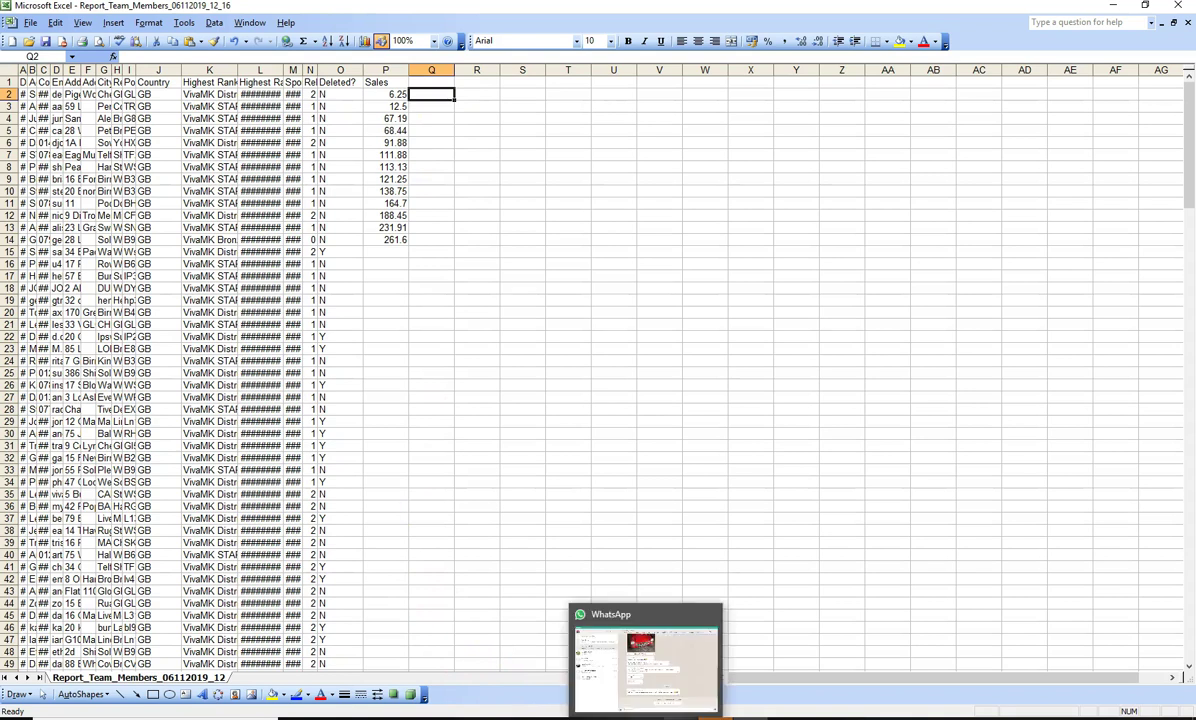
{"action": "left_click", "coordinate": [645, 680]}
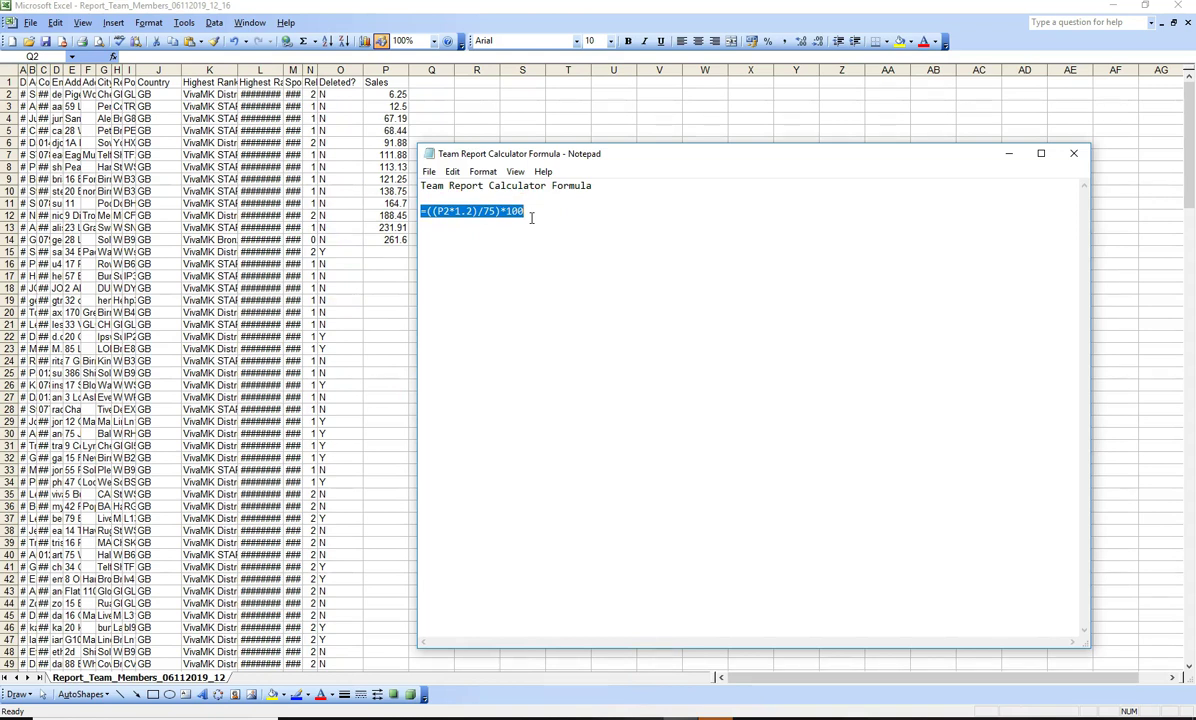
{"action": "left_click_drag", "start_coordinate": [523, 212], "coordinate": [437, 212]}
{"action": "right_click", "coordinate": [457, 211]}
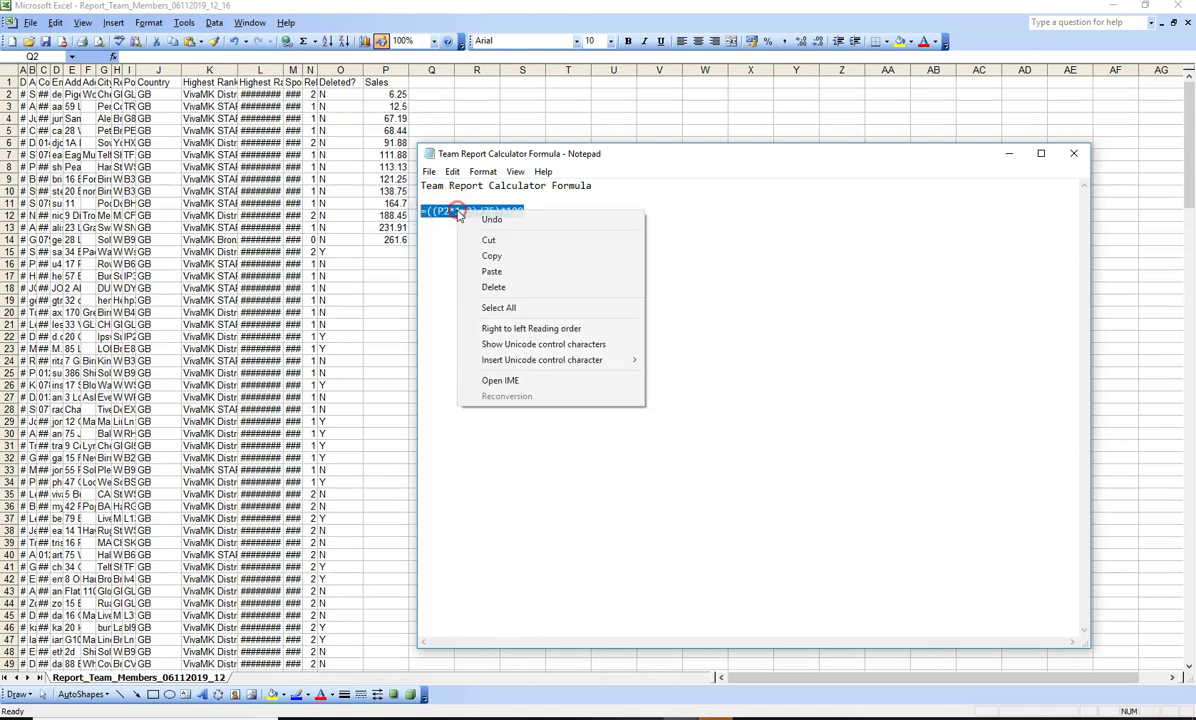
{"action": "left_click", "coordinate": [491, 256]}
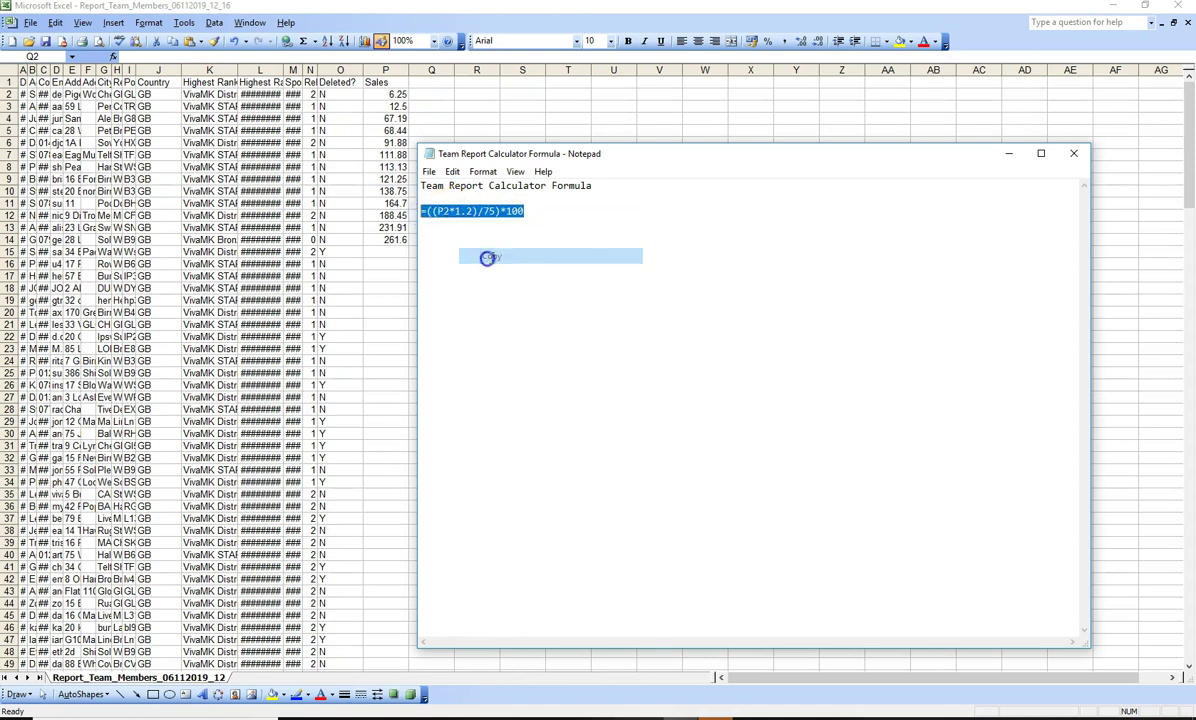
{"action": "left_click", "coordinate": [1009, 153]}
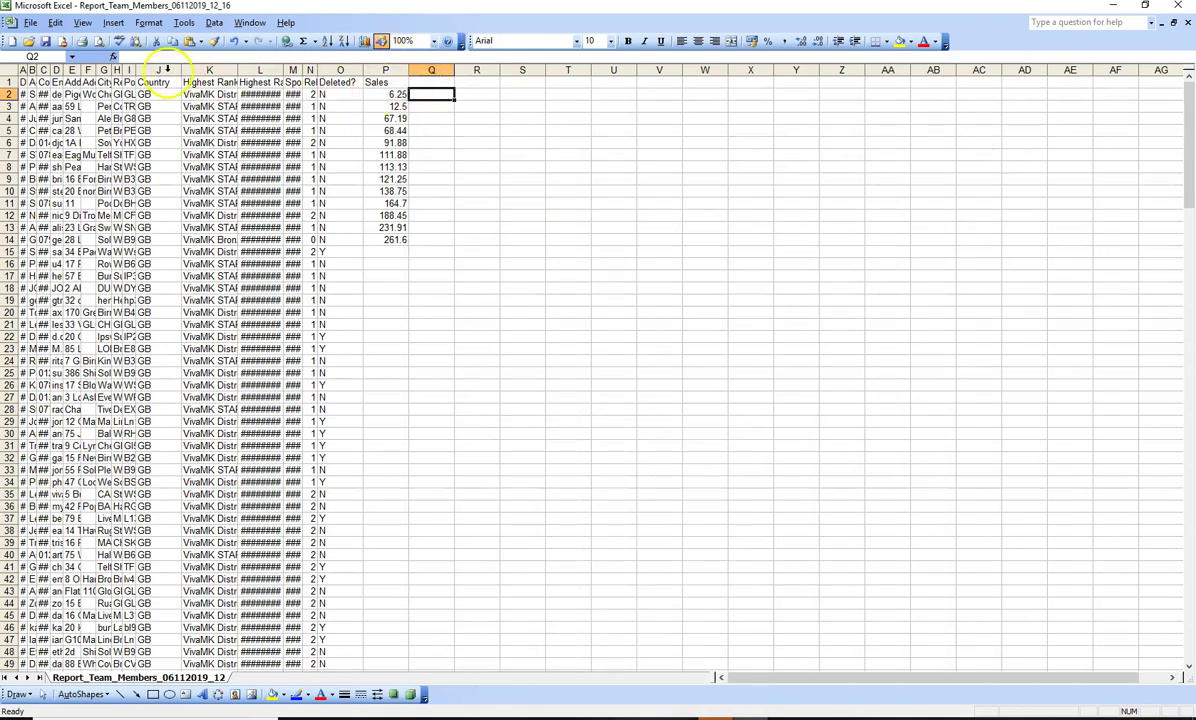
- Paste =((P2*1.2)/75)*100 into cell Q2, returning 10 for the 6.25 sale
{"action": "left_click", "coordinate": [144, 57]}
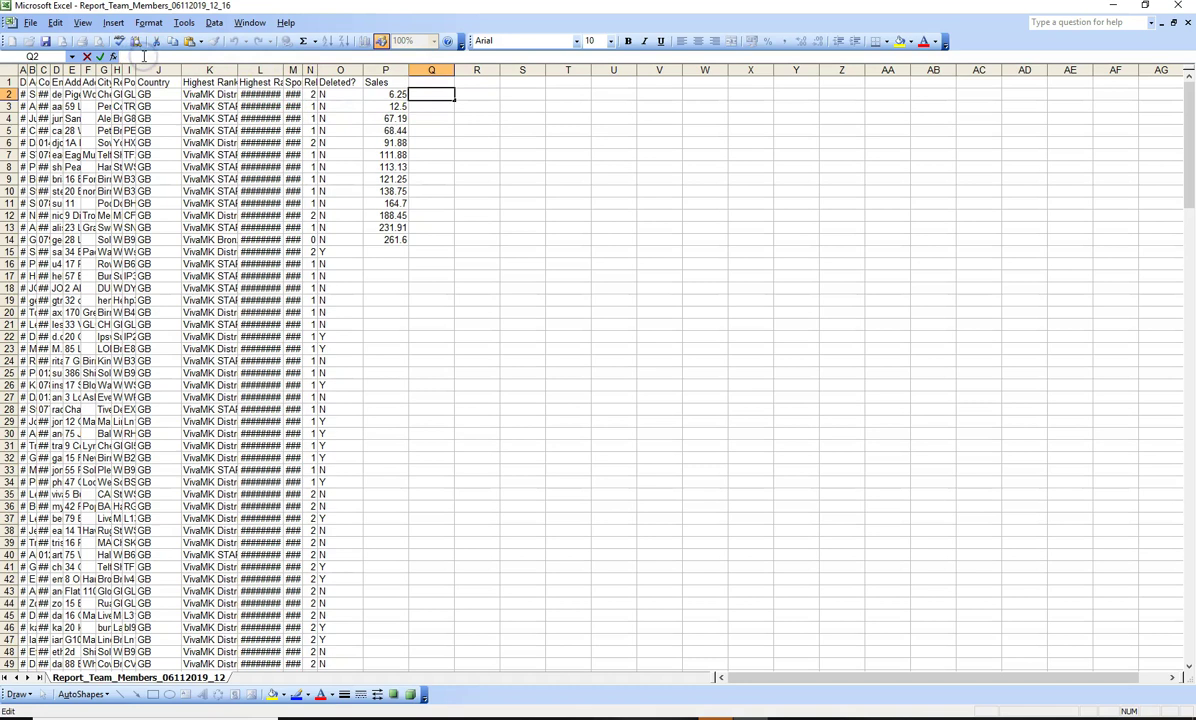
{"action": "right_click", "coordinate": [144, 56]}
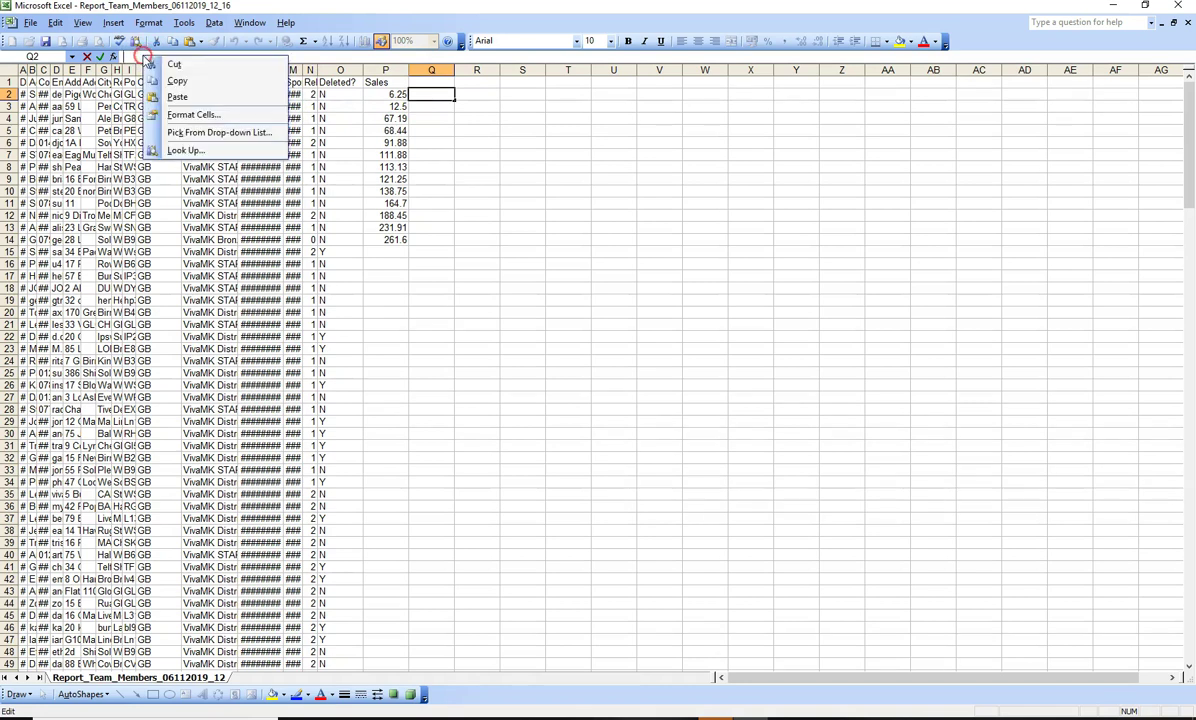
{"action": "left_click", "coordinate": [187, 96]}
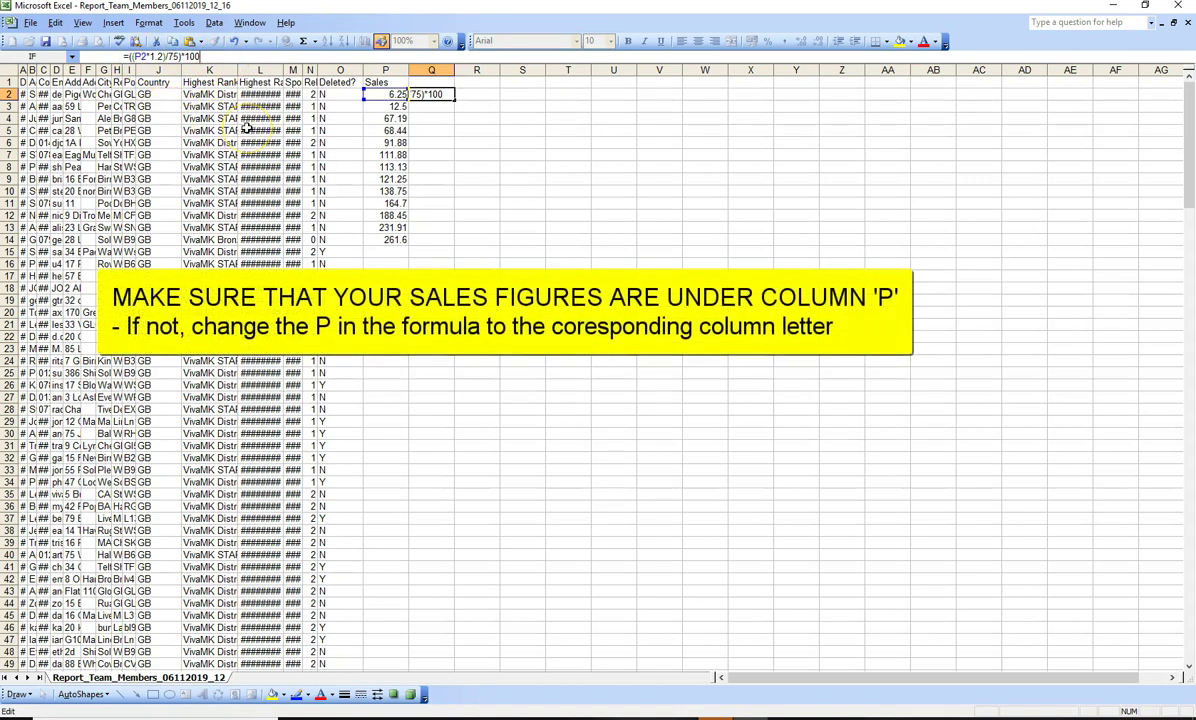
{"action": "key", "text": "Return"}
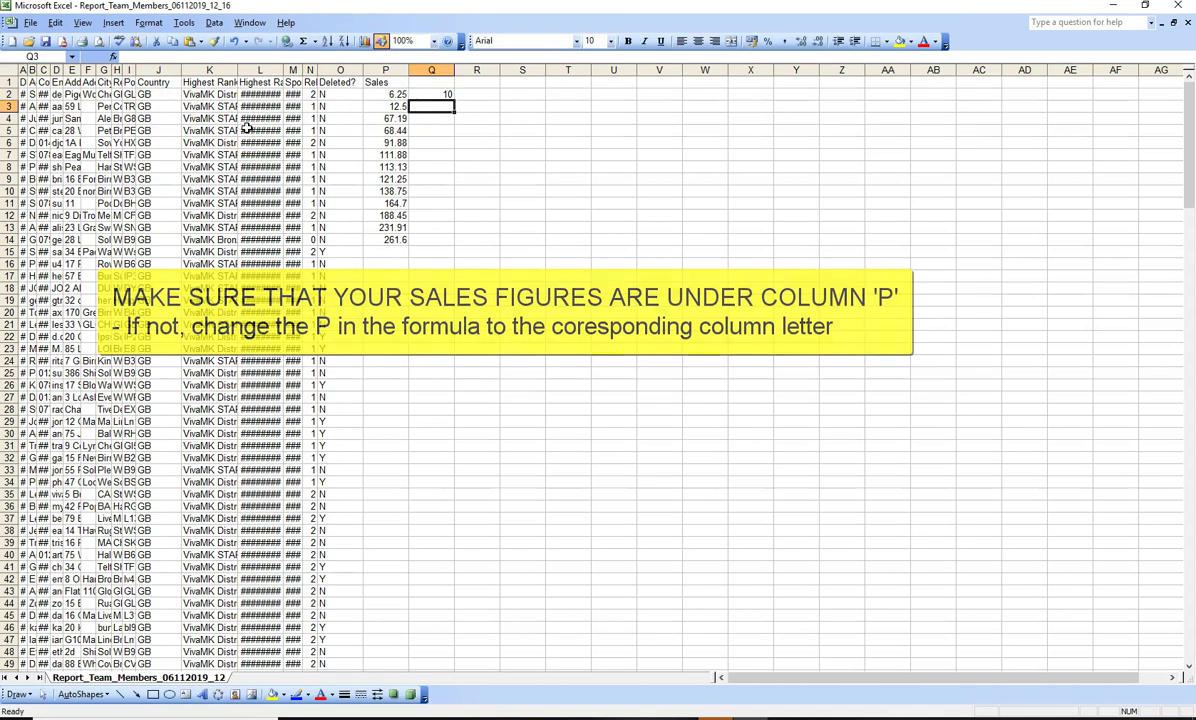
- Increase Q2's decimal places twice so it displays 10.00
{"action": "left_click", "coordinate": [436, 94]}
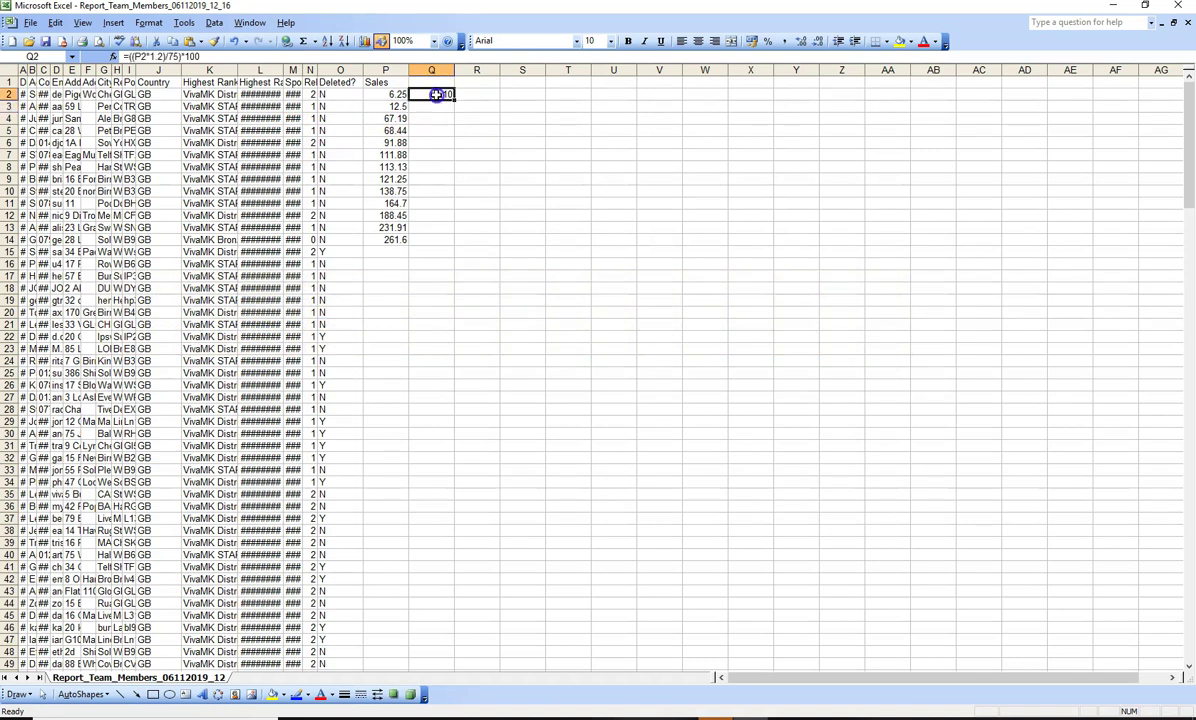
{"action": "left_click", "coordinate": [801, 44]}
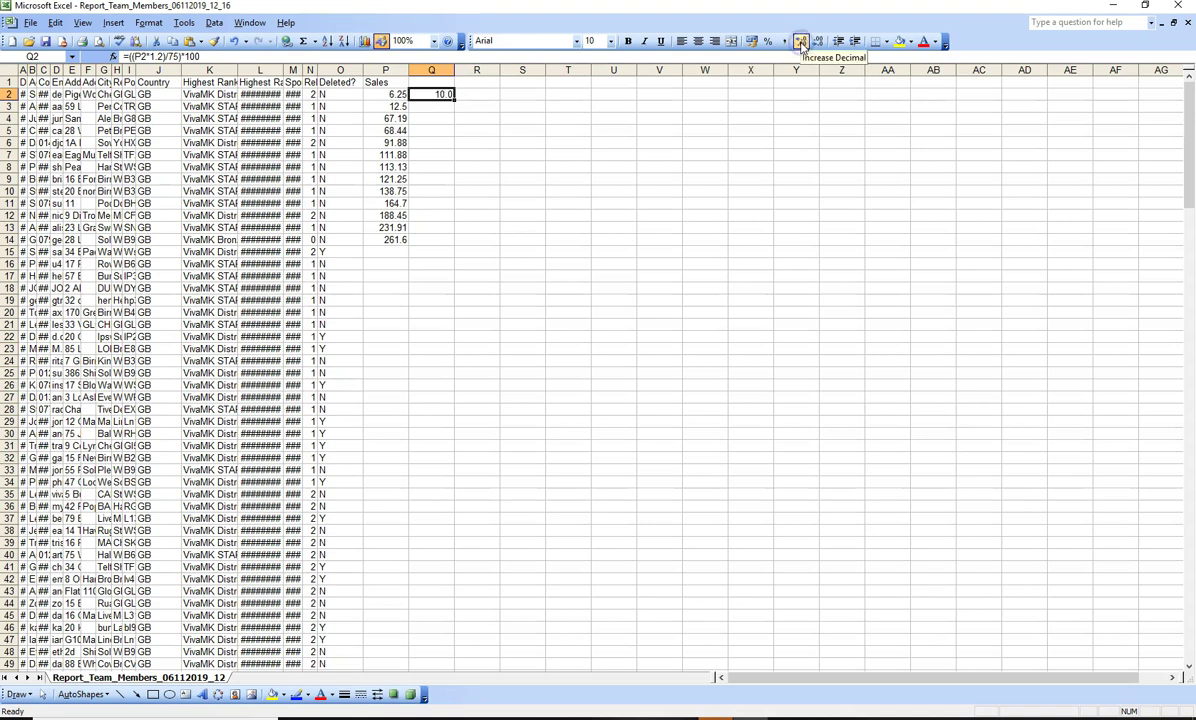
{"action": "left_click", "coordinate": [801, 44]}
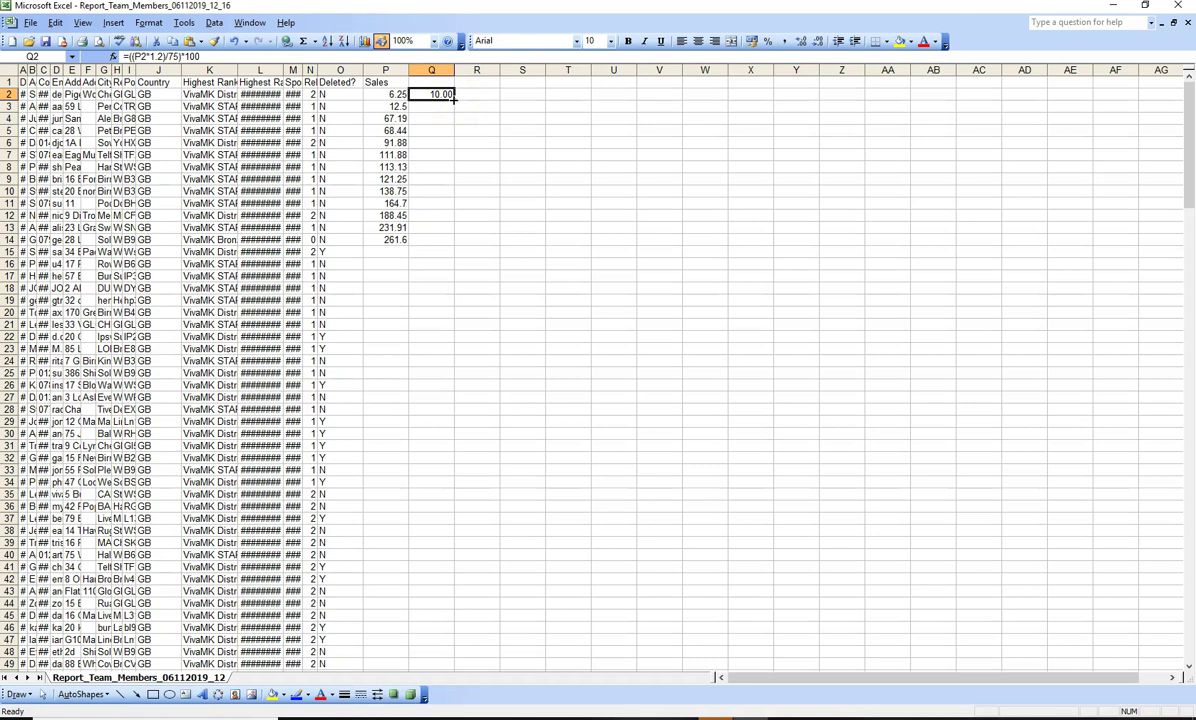
- Fill Q2's formula down through Q14, giving converted values from 10.00 to 418.56
{"action": "left_click_drag", "start_coordinate": [454, 98], "coordinate": [453, 243]}
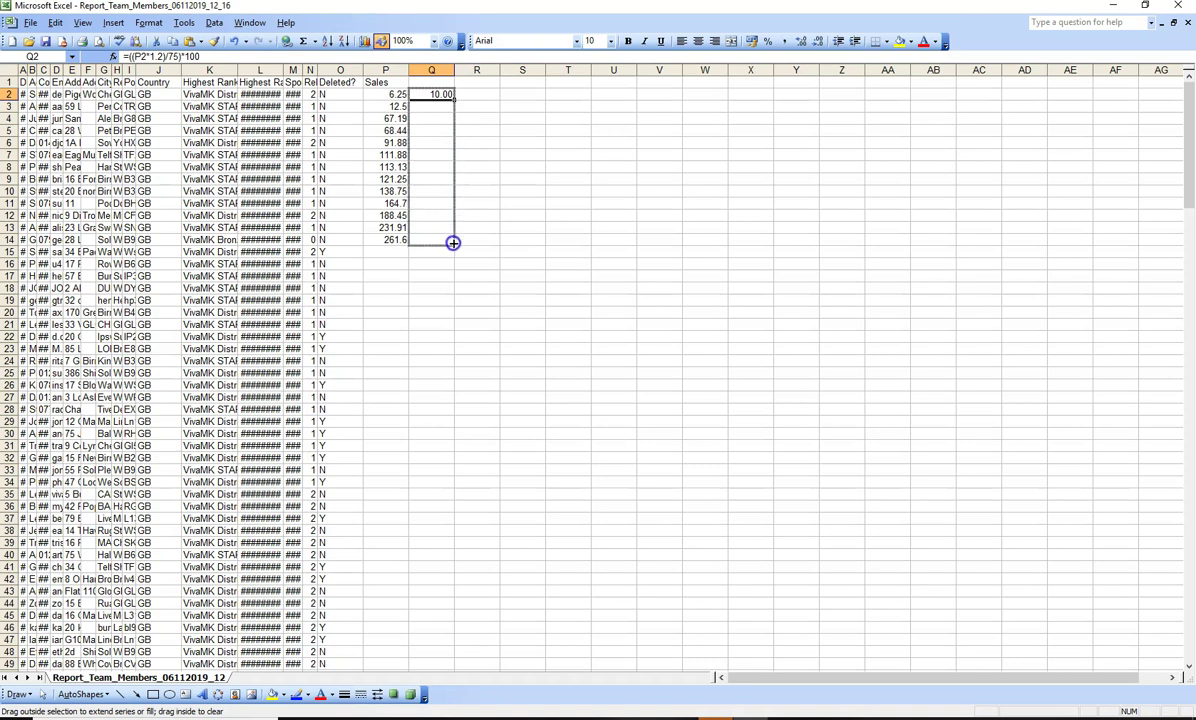
{"action": "mouse_move", "coordinate": [453, 243]}
{"action": "left_mouse_down"}
{"action": "mouse_move", "coordinate": [453, 372]}
{"action": "mouse_move", "coordinate": [453, 248]}
{"action": "left_mouse_up"}
{"action": "left_click_drag", "start_coordinate": [453, 248], "coordinate": [453, 248]}
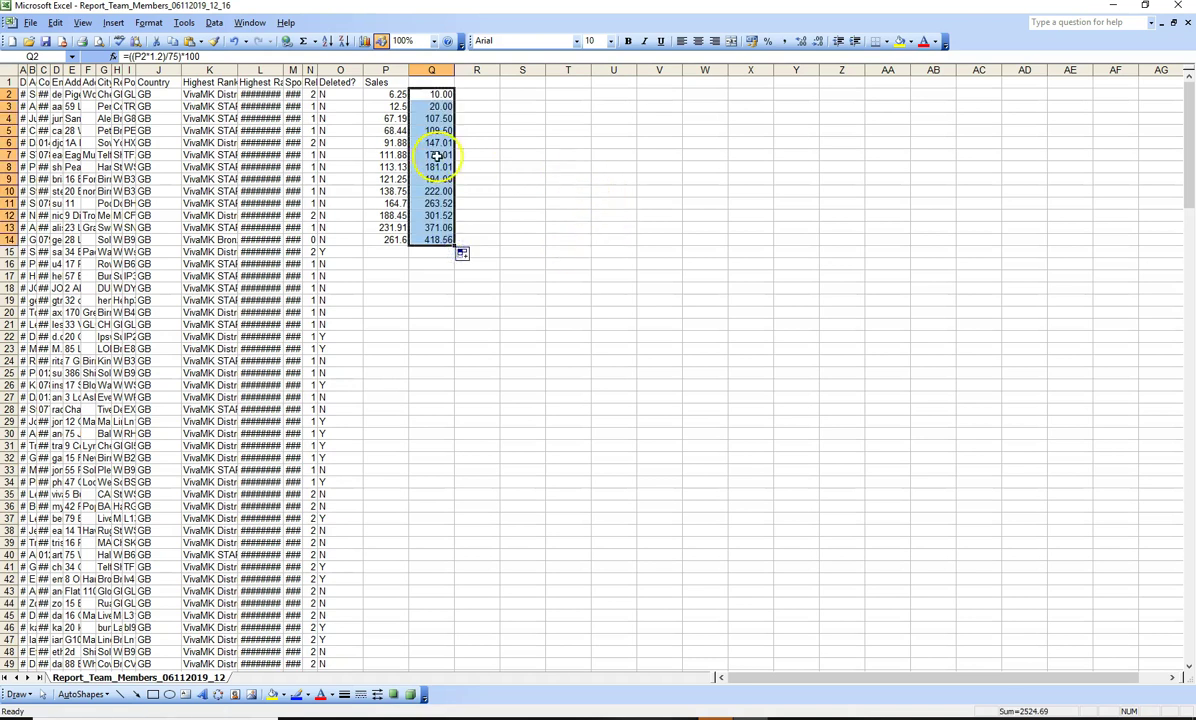
{"action": "left_click", "coordinate": [573, 216]}
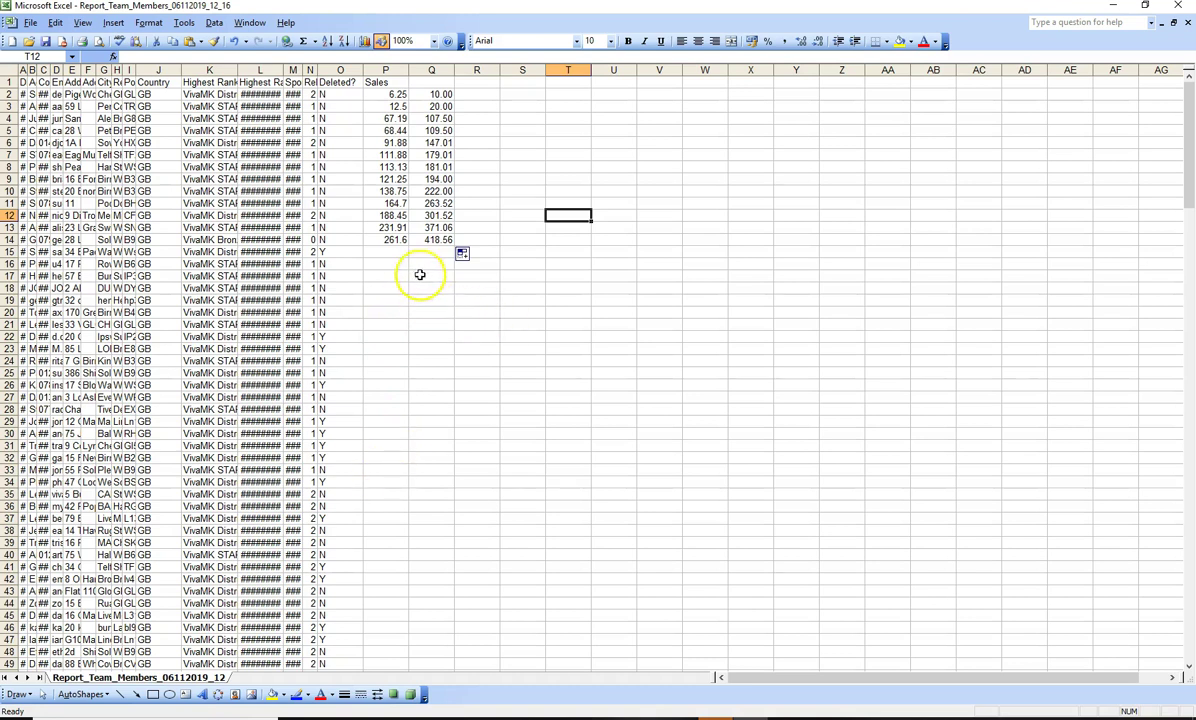
- Open Q2's formula =((P2*1.2)/75)*100 for editing and type an opening parenthesis
{"action": "left_click", "coordinate": [416, 95]}
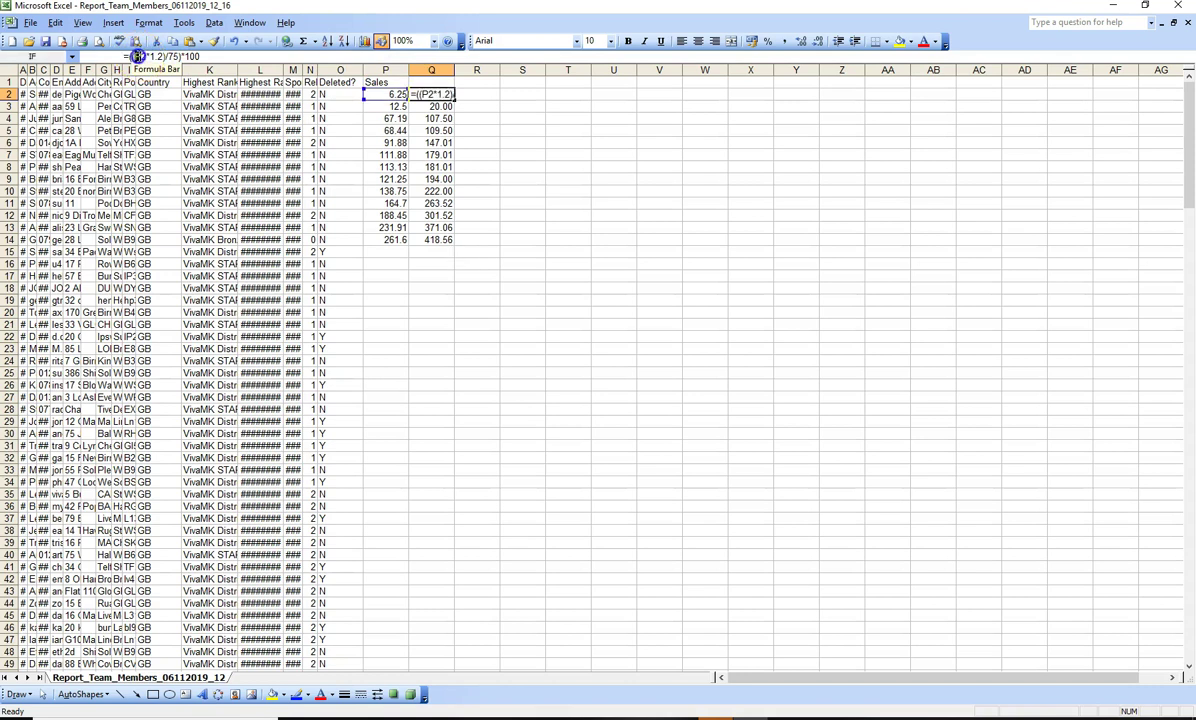
{"action": "left_click", "coordinate": [138, 56]}
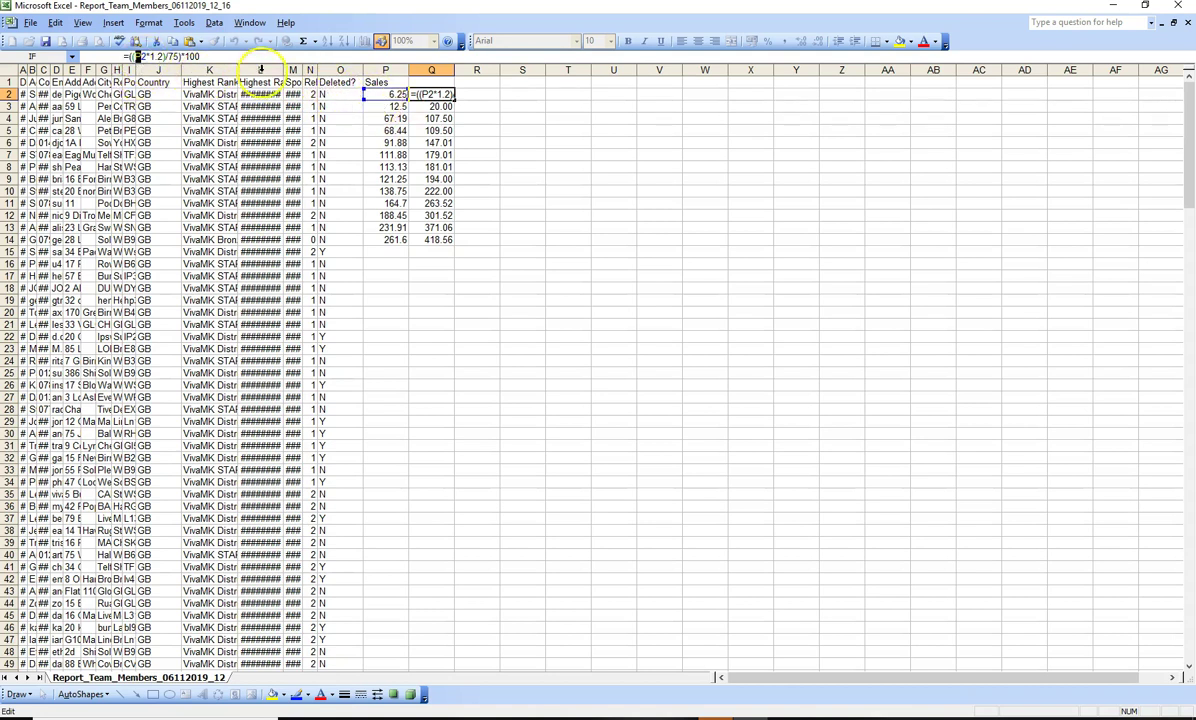
{"action": "type", "text": "("}
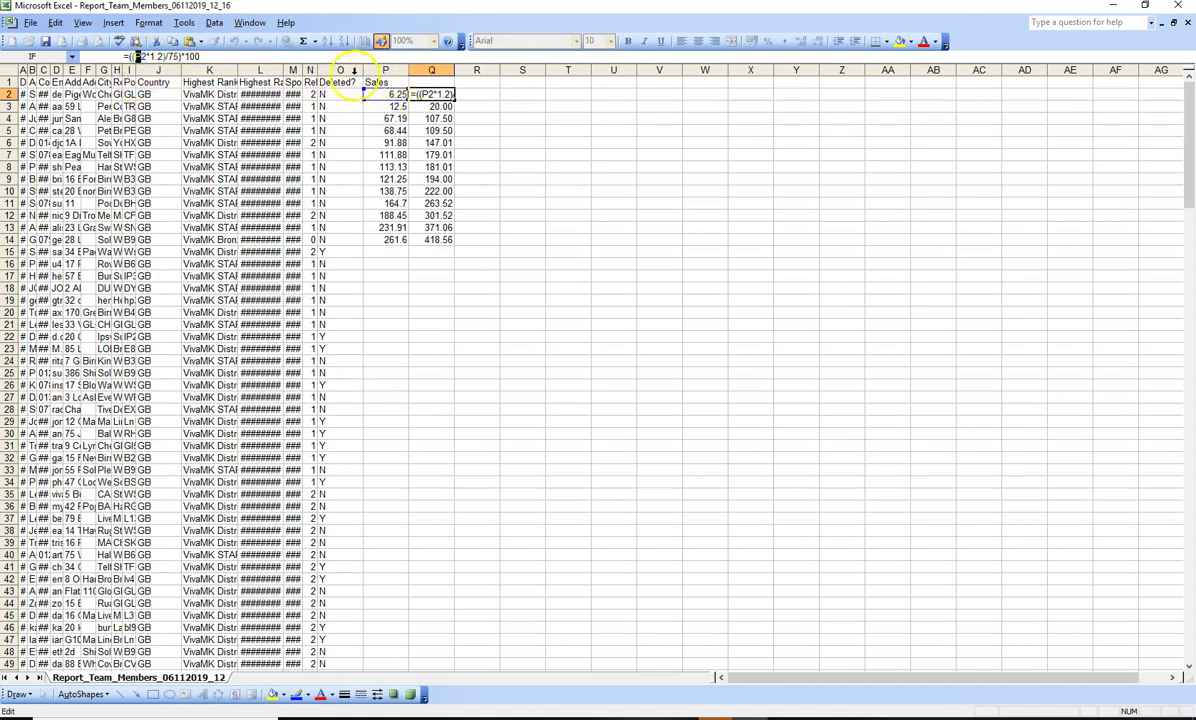